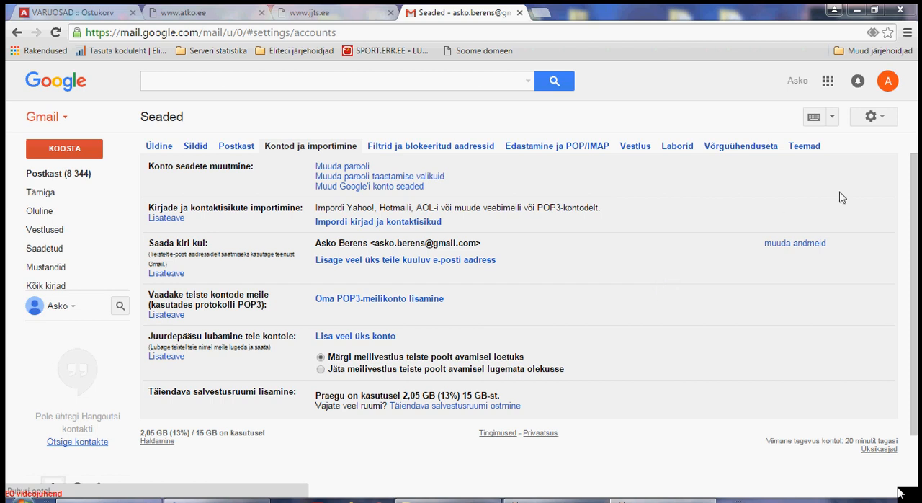
Open the Gmail settings for accounts and importing (Kontod ja importimine).
left_click(884, 119)
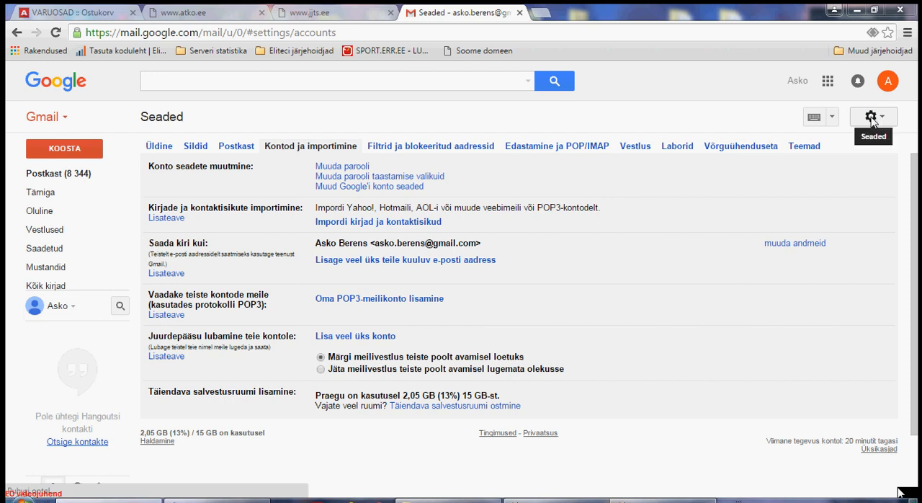
left_click(883, 120)
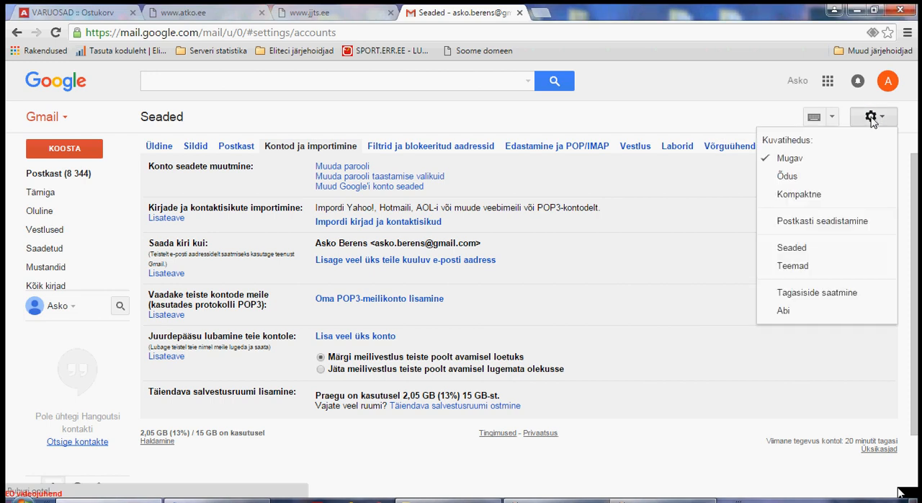
left_click(800, 248)
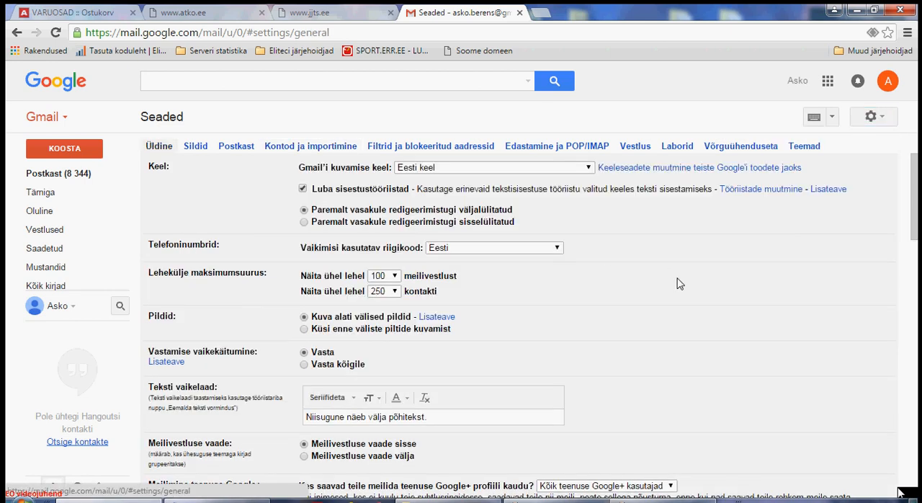
left_click(325, 147)
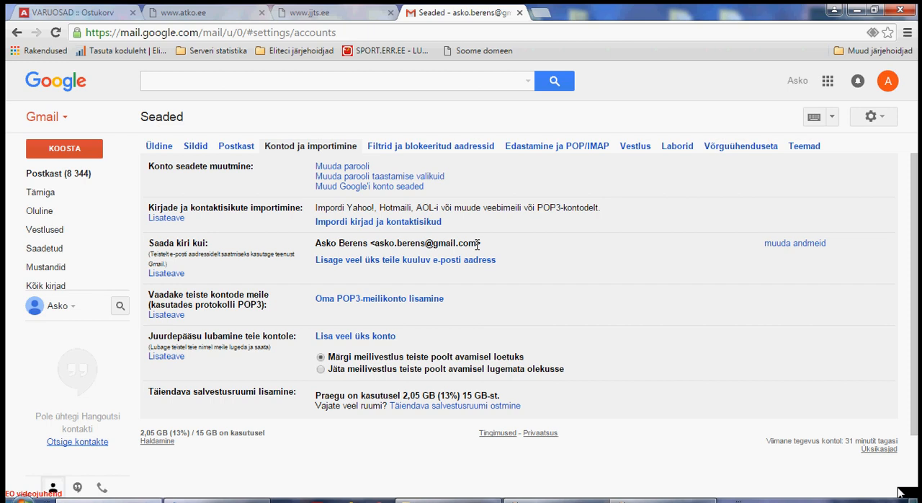
Start adding another send-from address named "Elitec info", enter its e-mail address, disable alias treatment and continue to the SMTP setup.
left_click(439, 260)
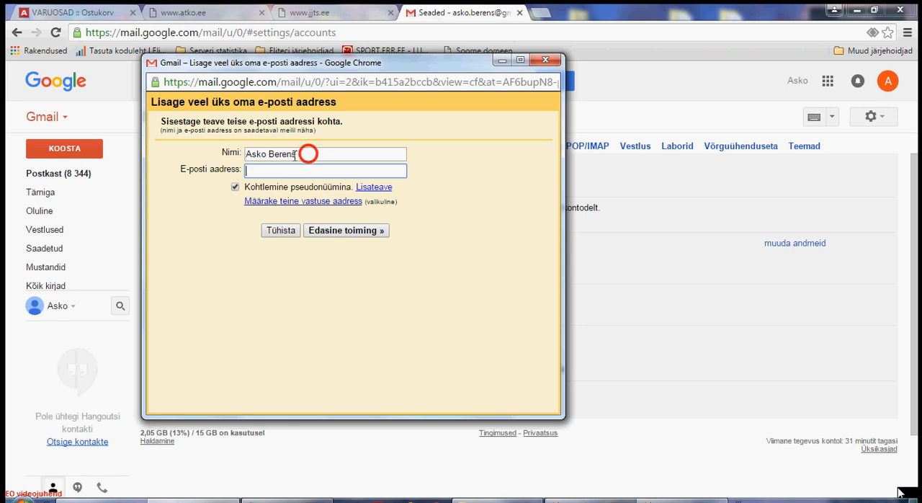
left_click_drag(307, 153, 239, 157)
type("Elitec info")
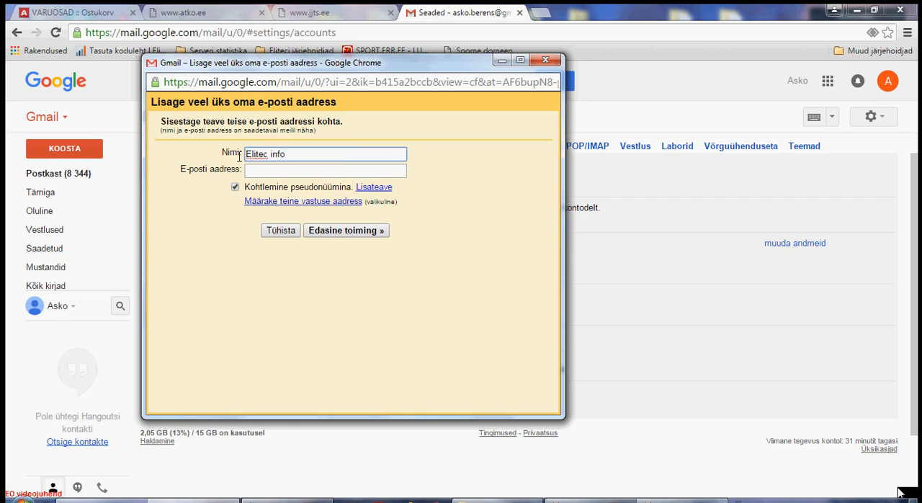
left_click(263, 170)
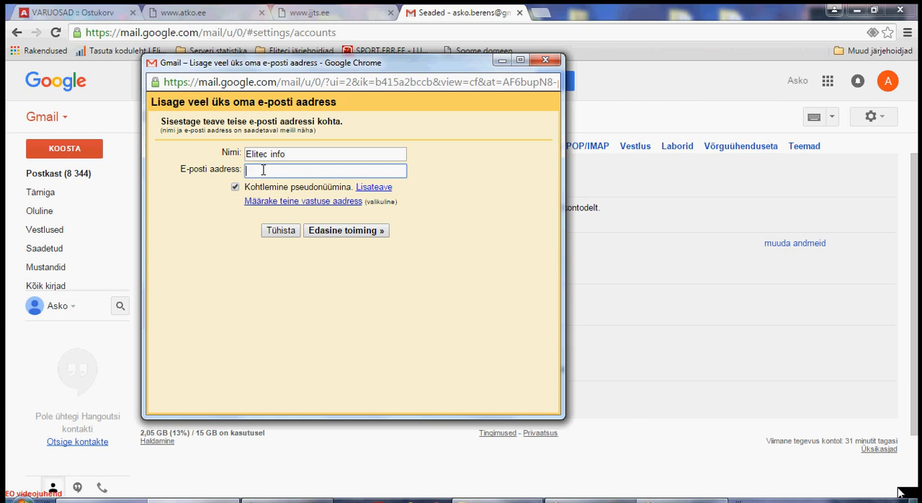
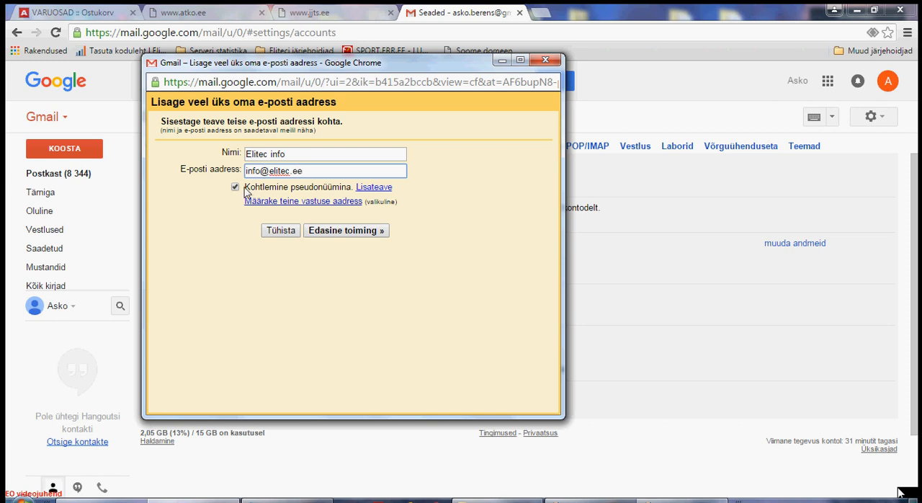
left_click(235, 188)
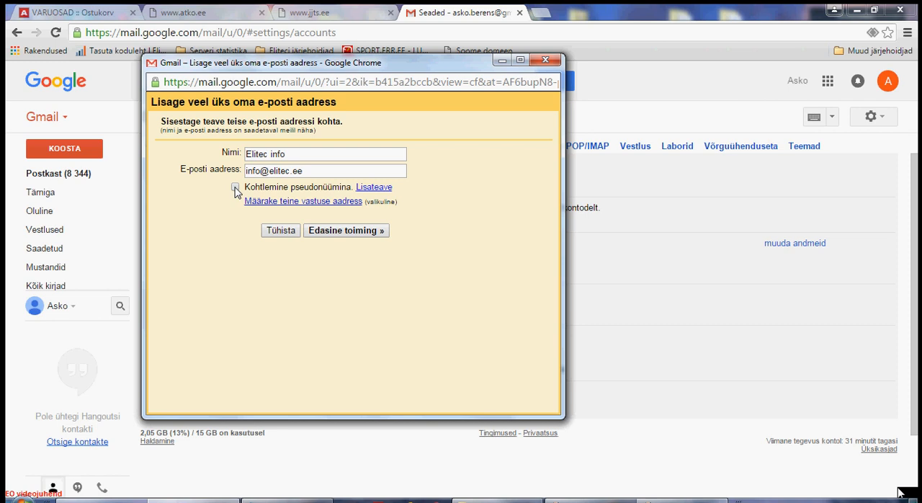
left_click(342, 233)
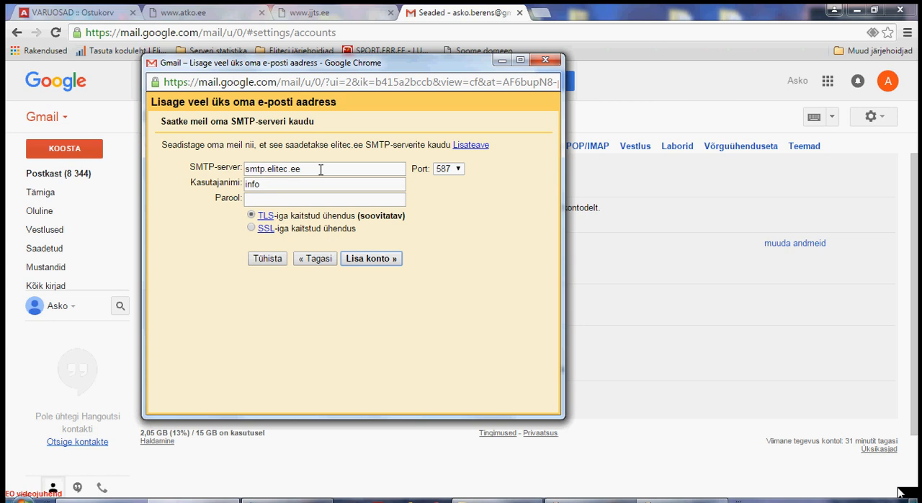
Set the SMTP port to 465 and use the full e-mail address of the added account as the username.
left_click(324, 168)
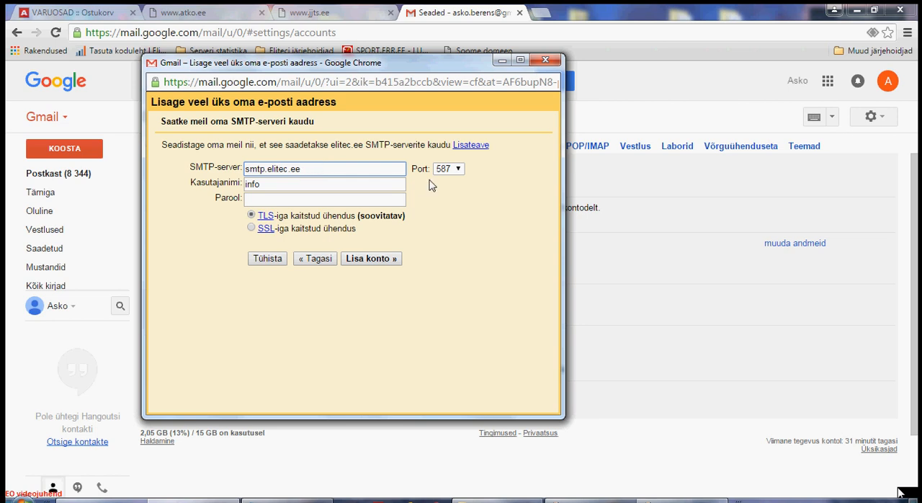
left_click(458, 169)
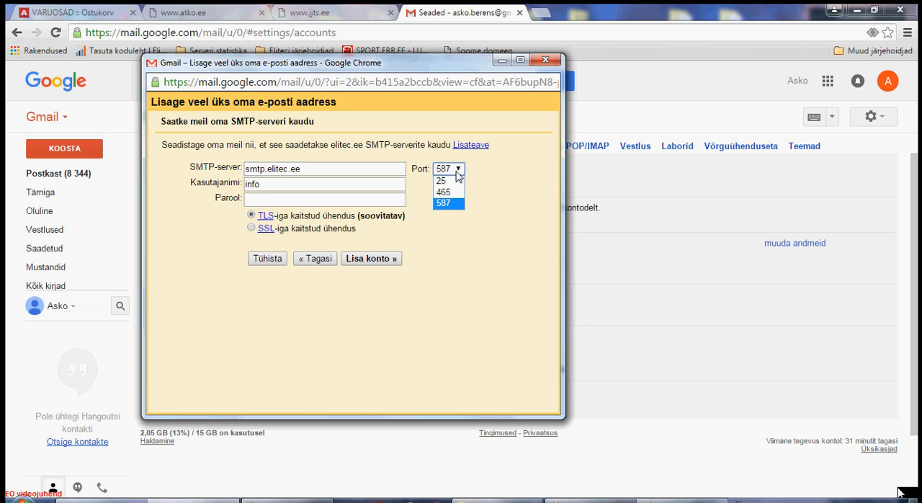
left_click(453, 192)
left_click(373, 186)
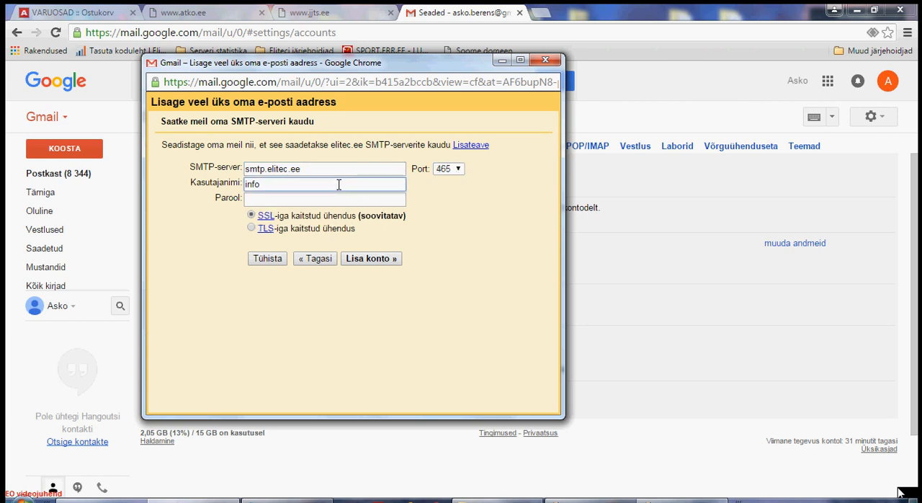
type("@")
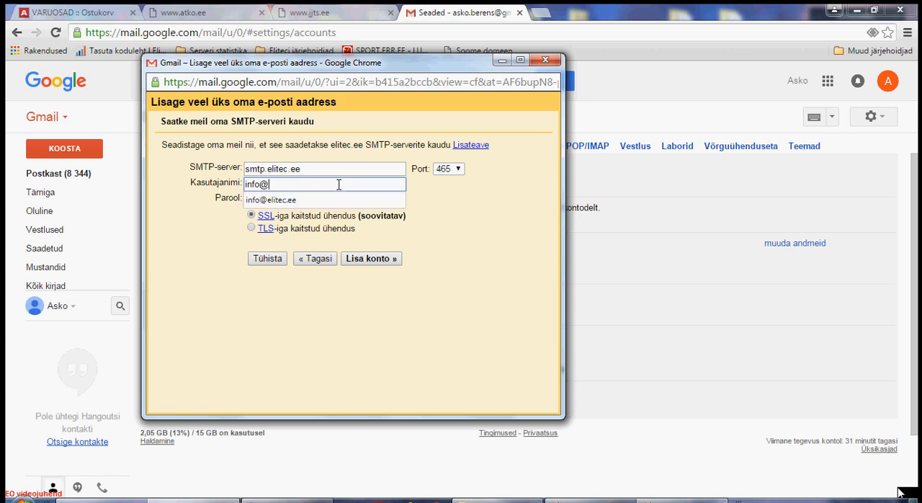
left_click(309, 200)
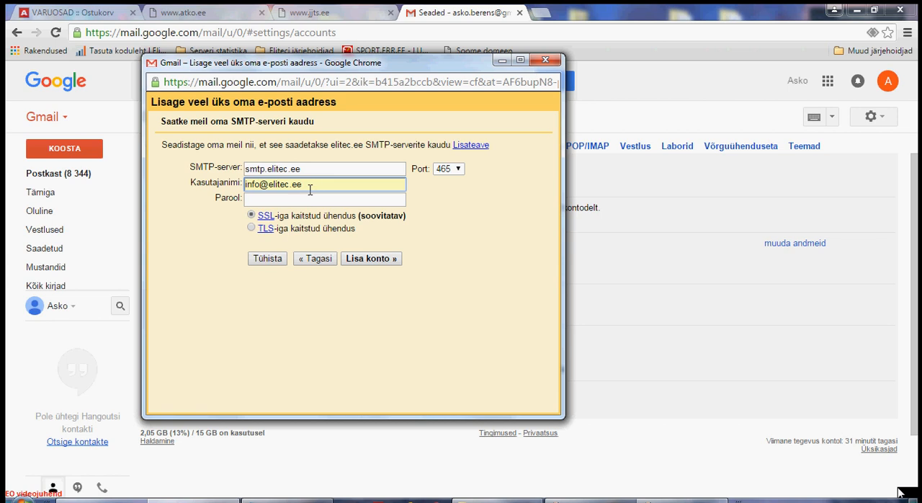
Enter the account password, select the TLS-secured connection and add the account.
left_click(291, 199)
left_click(315, 183)
left_click(305, 199)
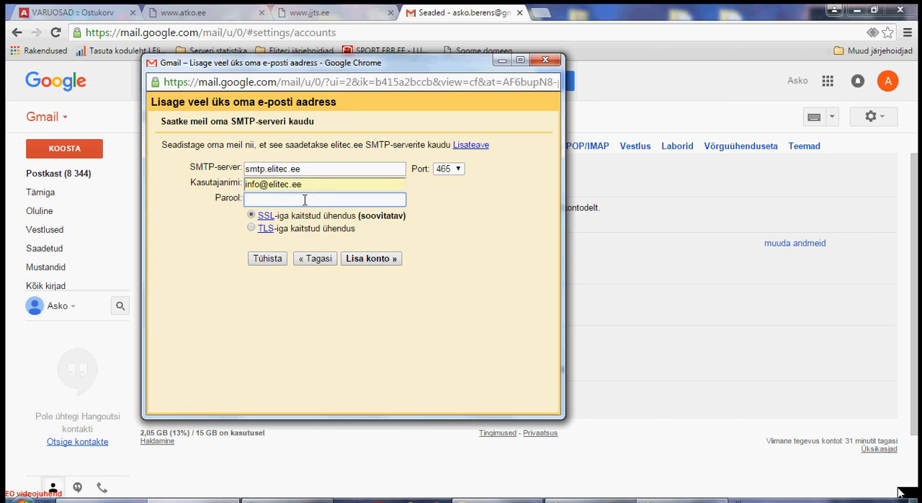
type("••••••••••")
left_click(251, 229)
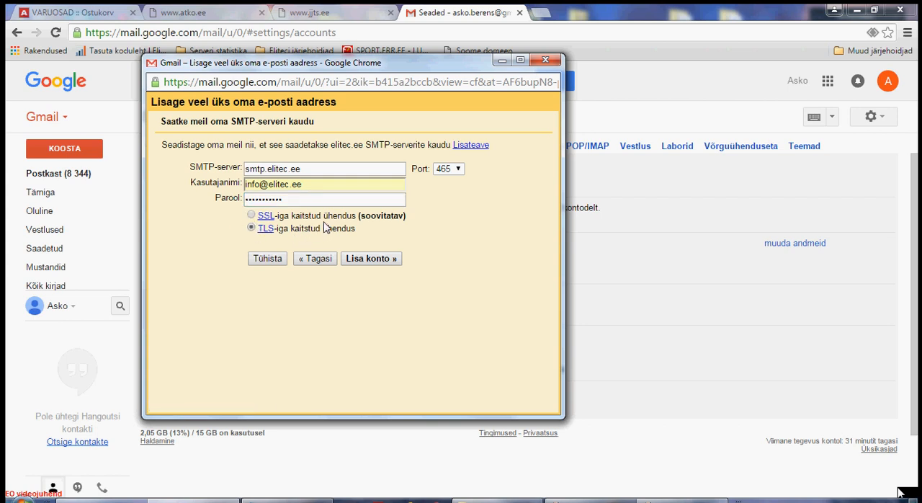
left_click(370, 259)
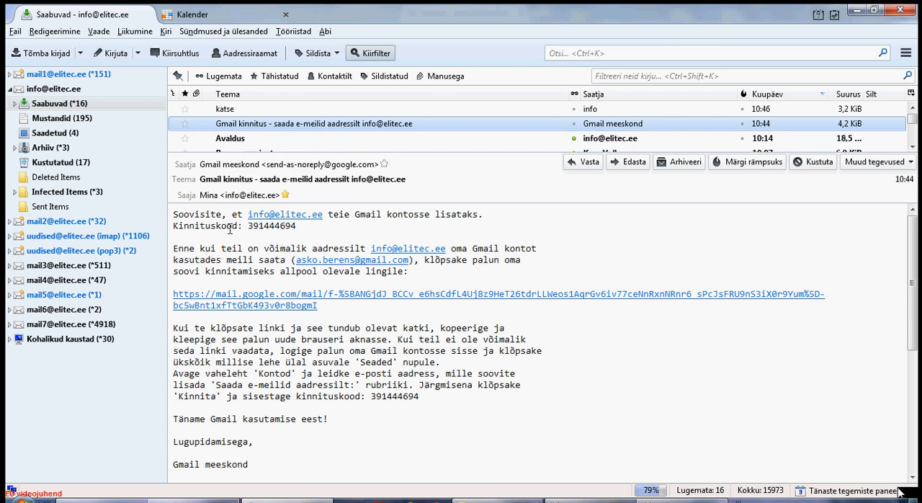
Copy the confirmation code from the Gmail team's confirmation e-mail into the address verification window and verify it.
left_click(274, 226)
double_click(274, 225)
key("ctrl+c")
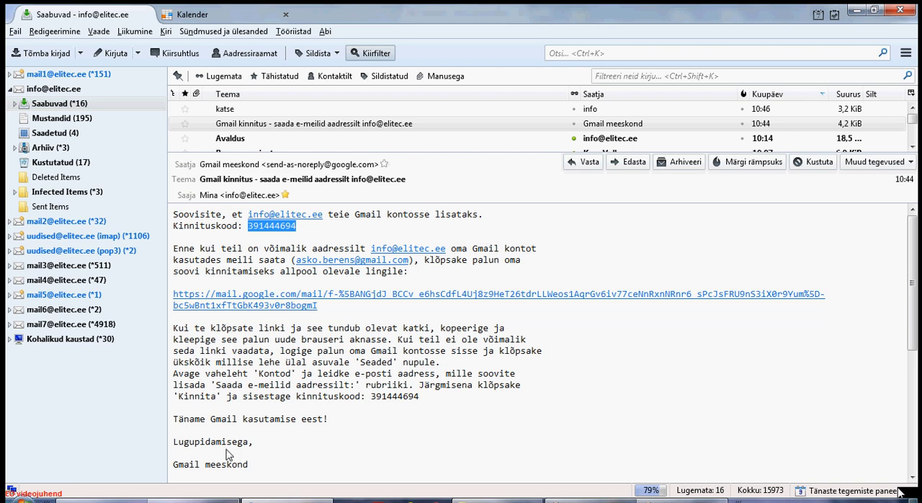
left_click(195, 500)
left_click(352, 226)
key("ctrl+v")
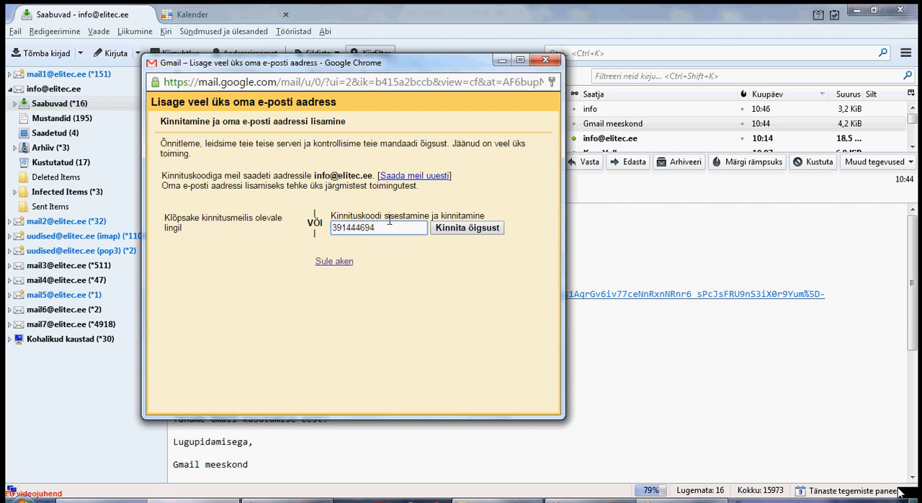
left_click(465, 229)
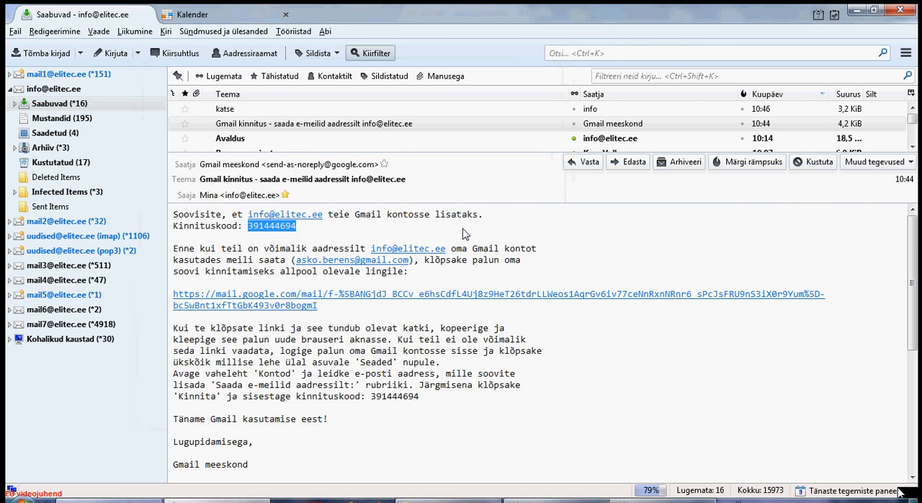
Switch back to Gmail in Chrome and start a new message in the enlarged compose window with Elitec info as the sender.
left_click(147, 500)
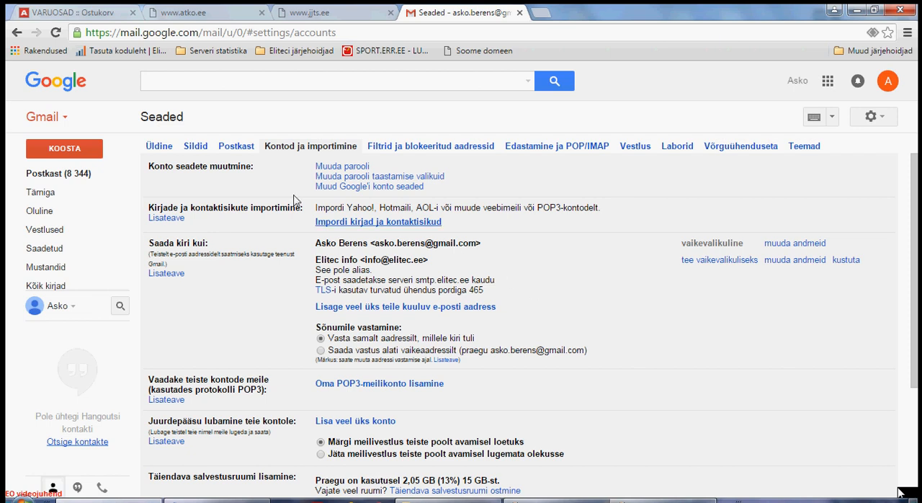
left_click(56, 177)
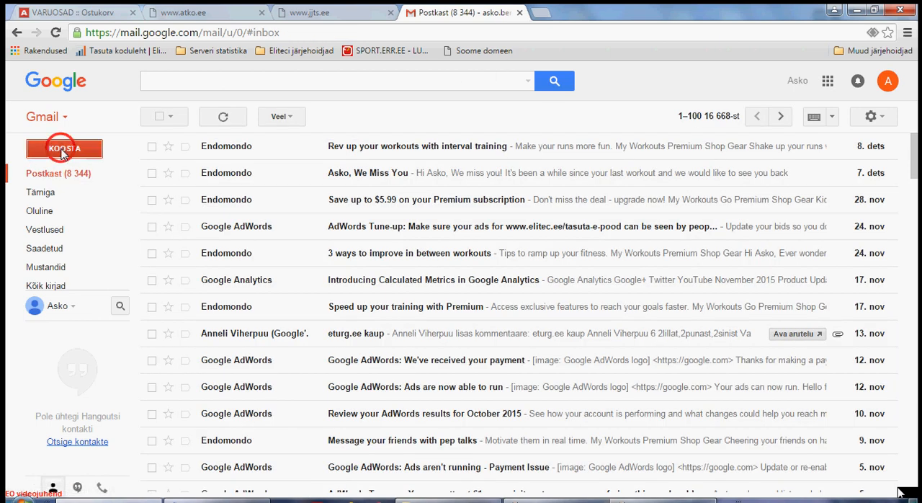
left_click(62, 149)
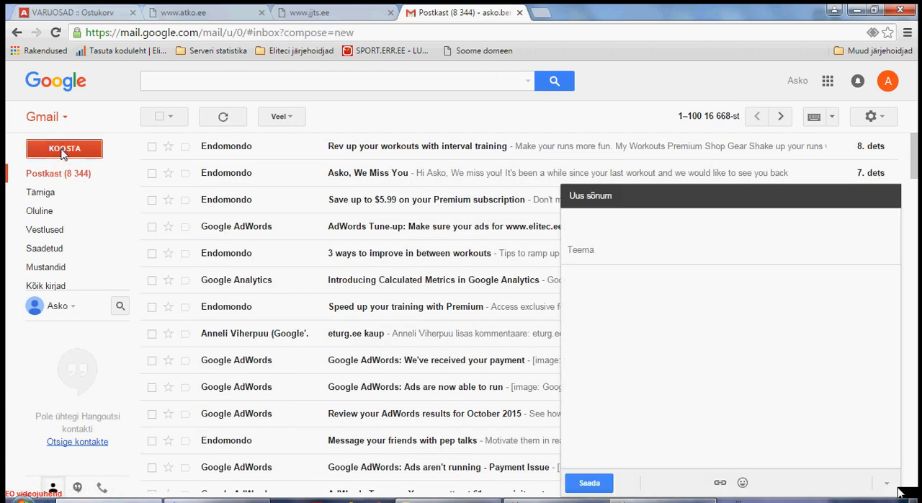
left_click(634, 196)
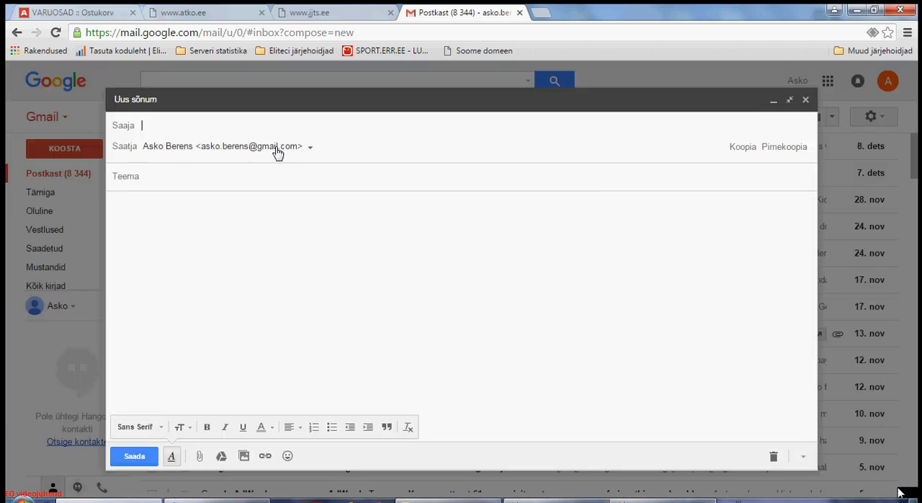
left_click(310, 148)
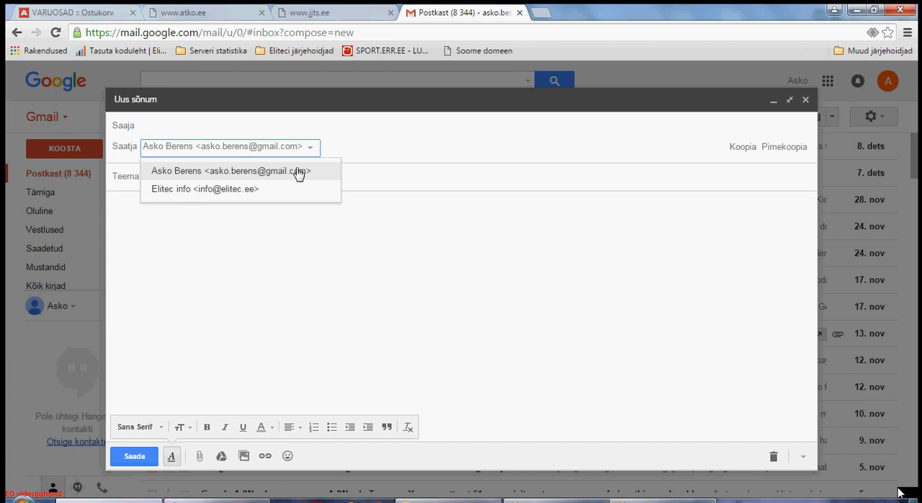
left_click(261, 190)
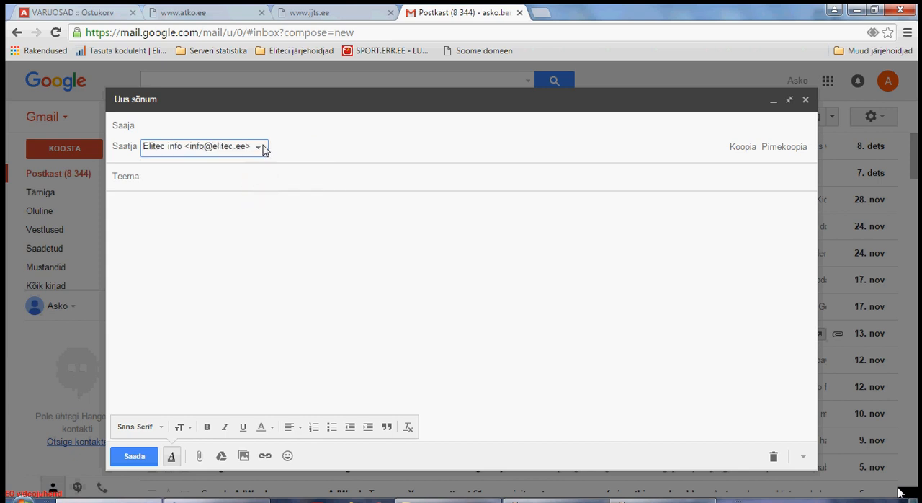